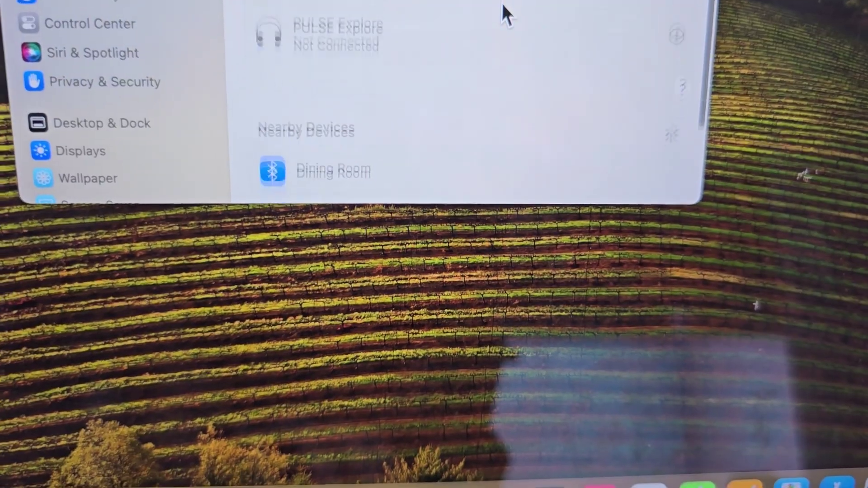
scroll(506, 14, "down", 3)
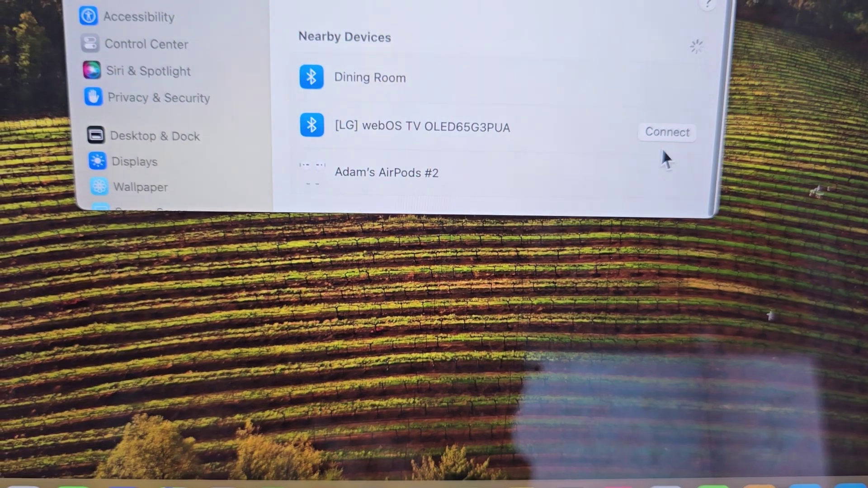
Connect the AirPods #2 listed under Nearby Devices in Bluetooth settings
left_click(664, 173)
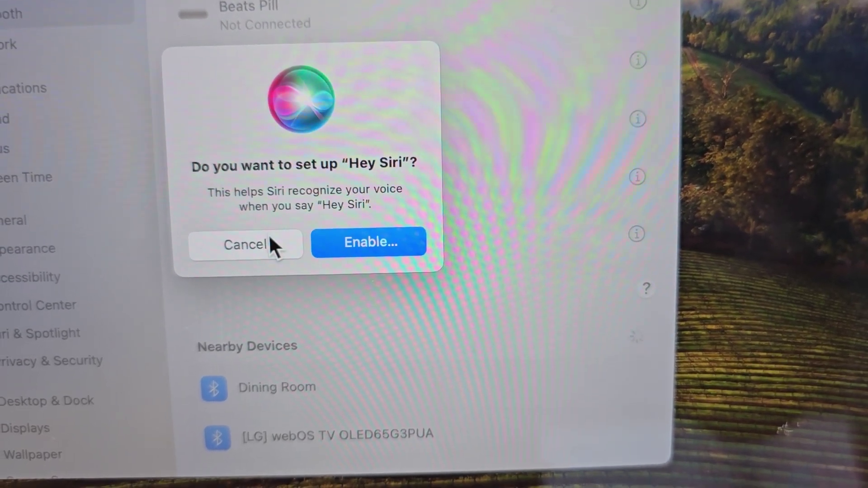
Accept the Hey Siri prompt, then cancel the Set Up Hey Siri sheet
left_click(360, 246)
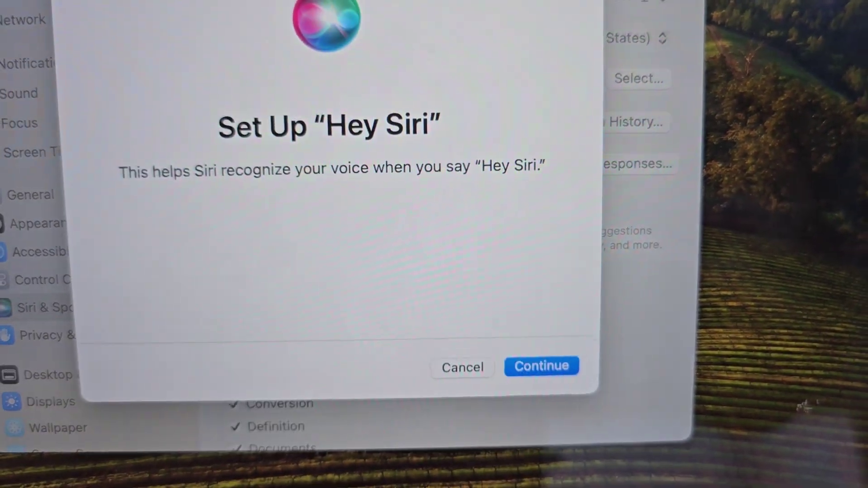
left_click(441, 360)
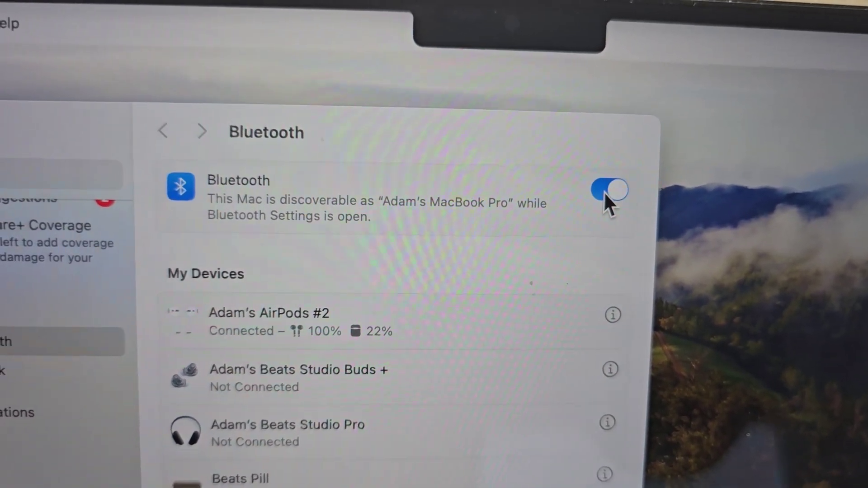
Switch Bluetooth off, then back on so AirPods #2 reconnect
left_click(591, 196)
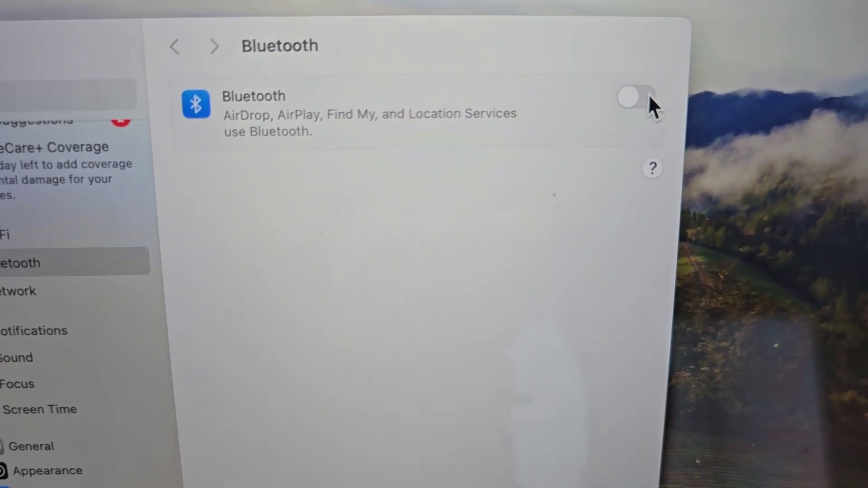
left_click(668, 99)
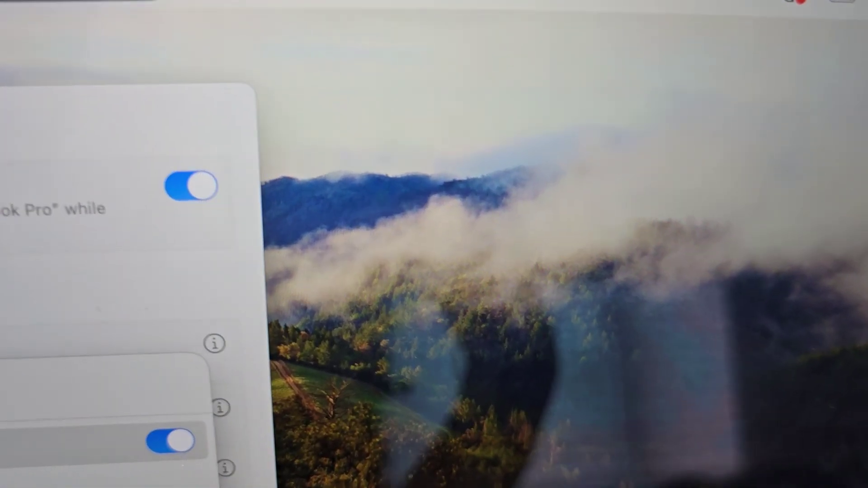
Launch Find My from Spotlight to view its Devices list
key("super+space")
type("fin")
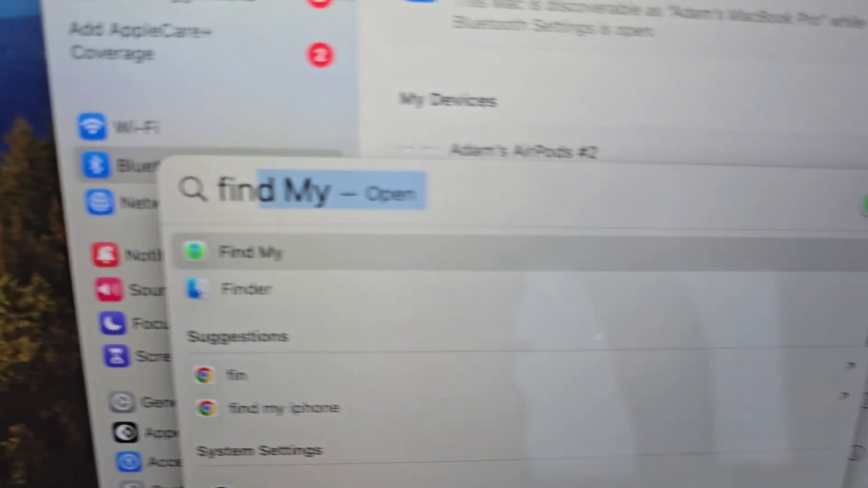
key("Return")
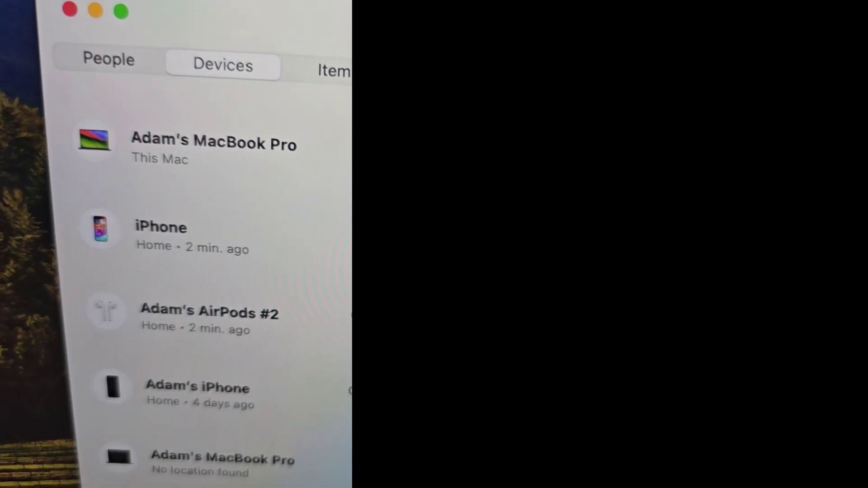